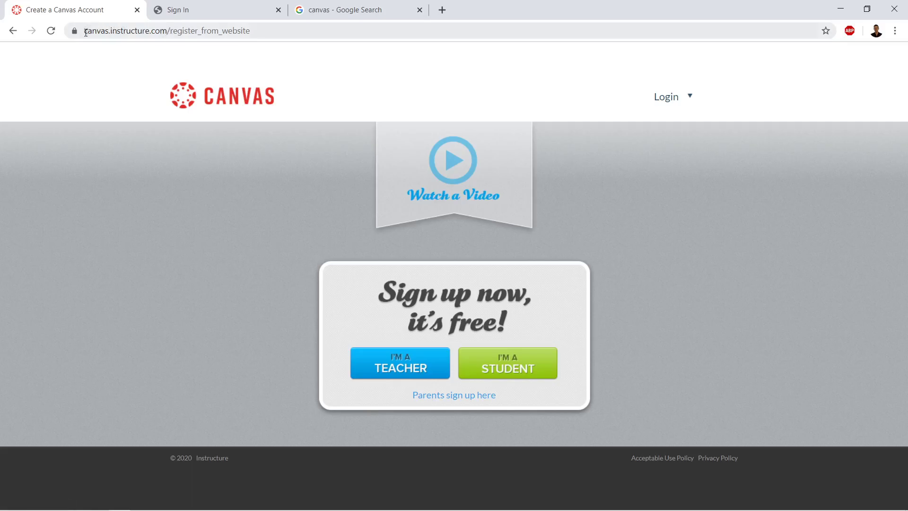
{"action": "left_click_drag", "start_coordinate": [85, 33], "coordinate": [169, 34]}
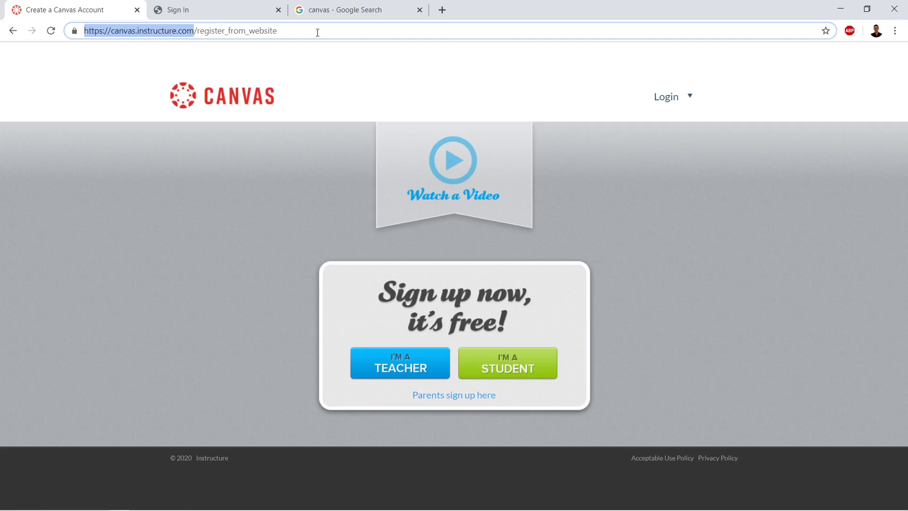
{"action": "left_click_drag", "start_coordinate": [318, 32], "coordinate": [196, 34]}
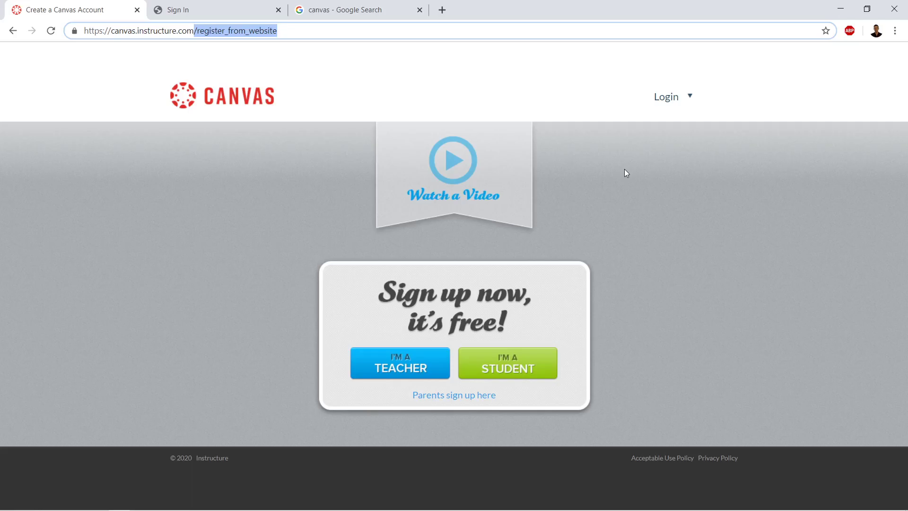
{"action": "left_click", "coordinate": [232, 31]}
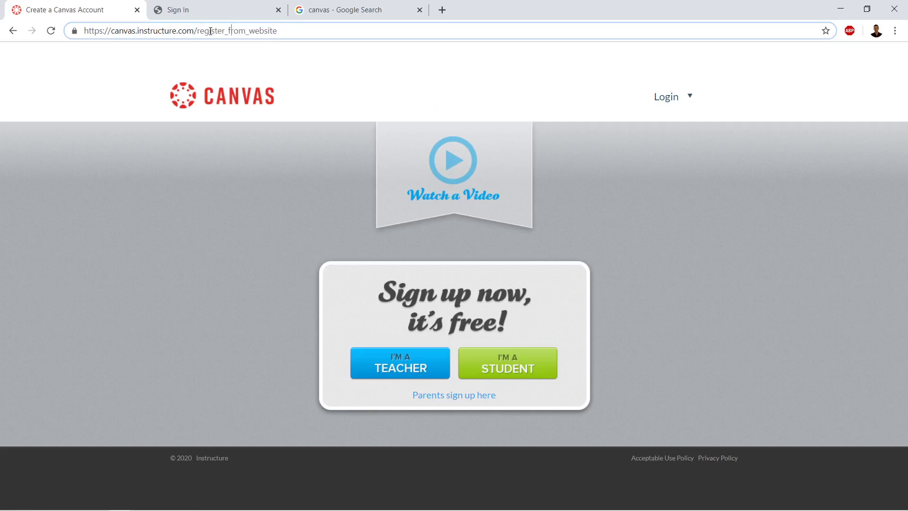
{"action": "left_click_drag", "start_coordinate": [194, 33], "coordinate": [286, 35]}
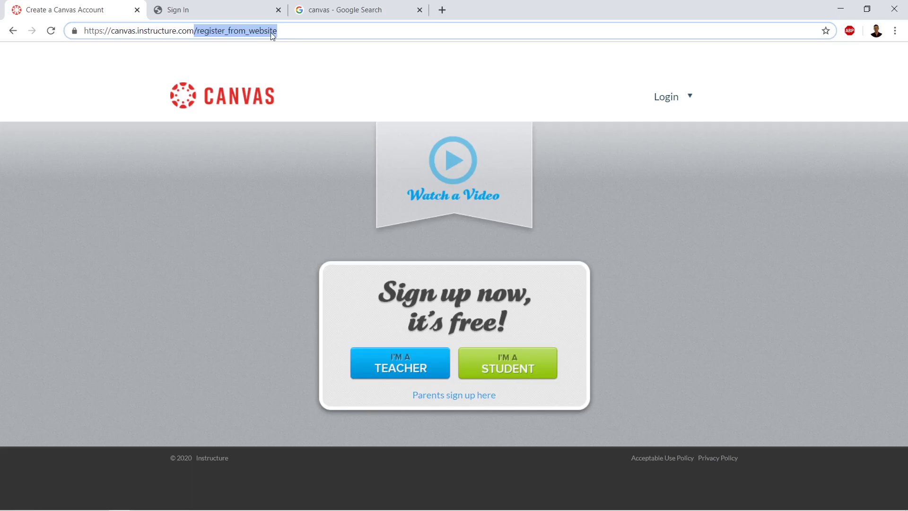
{"action": "left_click", "coordinate": [150, 31]}
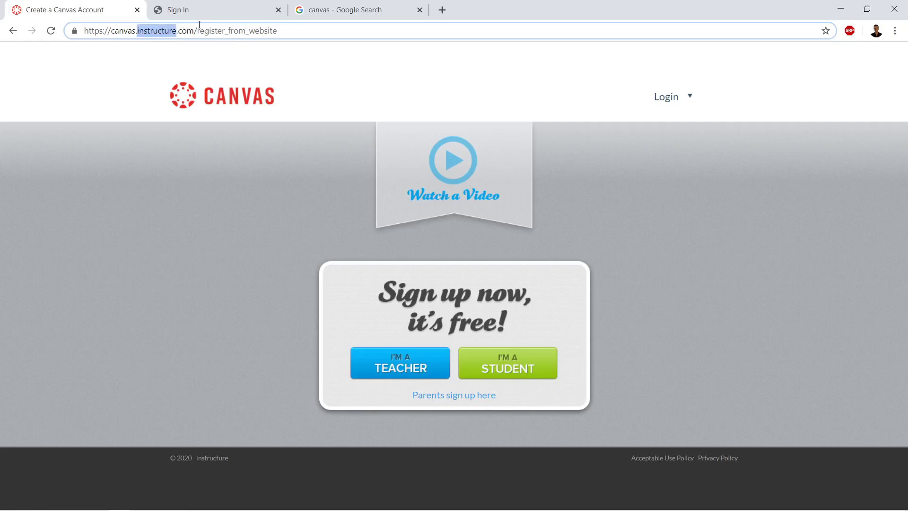
{"action": "double_click", "coordinate": [123, 31]}
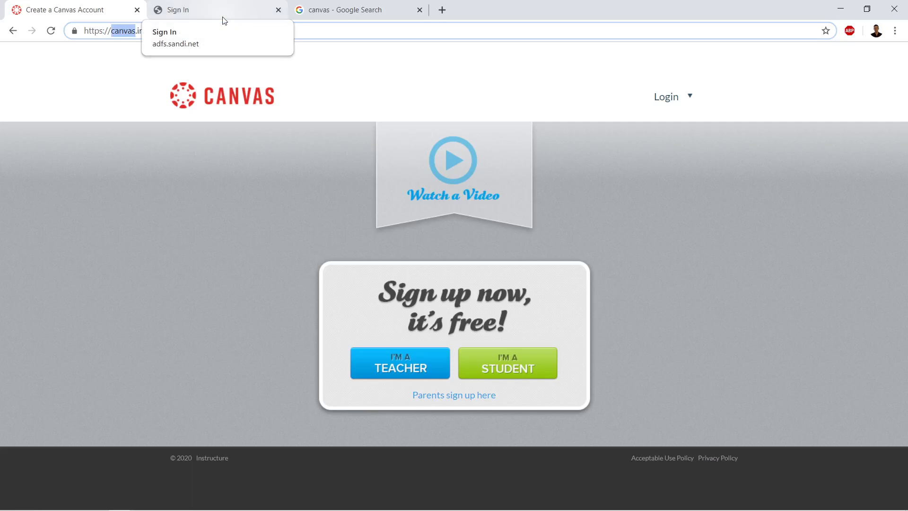
{"action": "left_click", "coordinate": [221, 30]}
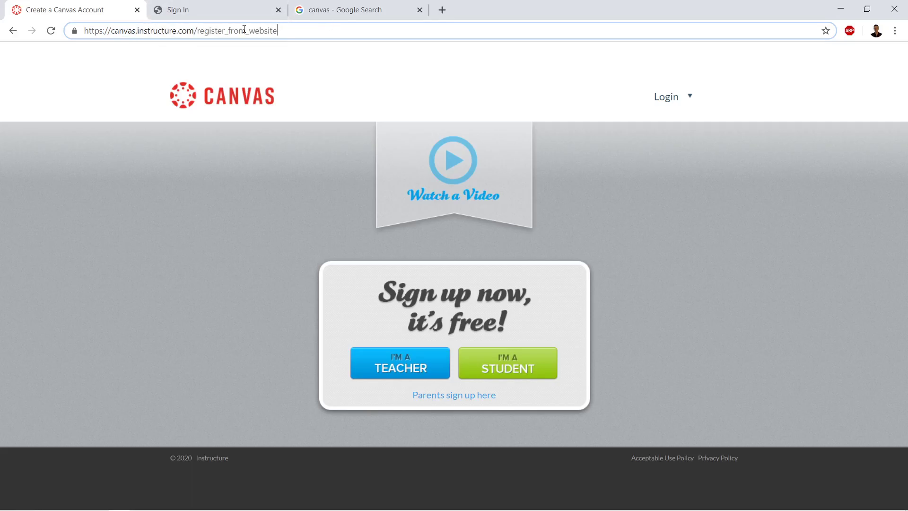
{"action": "left_click", "coordinate": [119, 31]}
{"action": "left_click_drag", "start_coordinate": [200, 31], "coordinate": [333, 32]}
{"action": "key", "text": "BackSpace"}
{"action": "key", "text": "BackSpace"}
{"action": "key", "text": "BackSpace"}
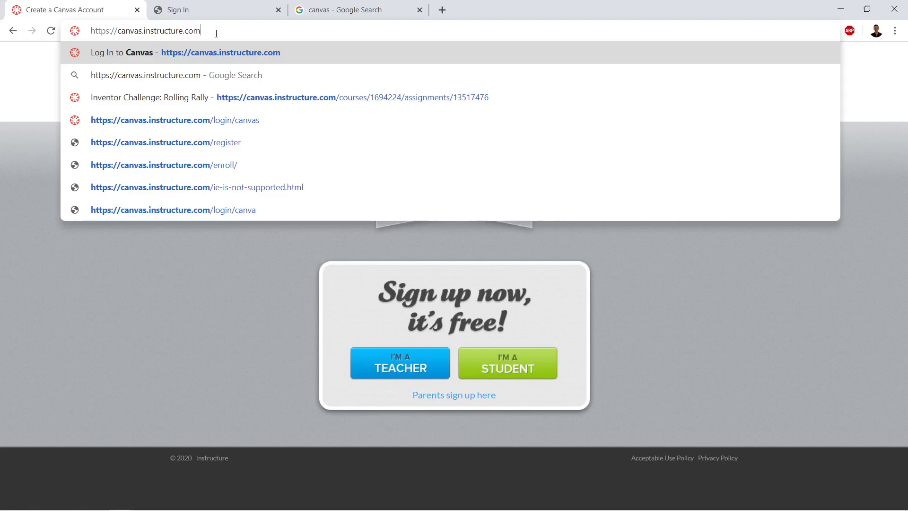
{"action": "left_click_drag", "start_coordinate": [226, 34], "coordinate": [104, 34]}
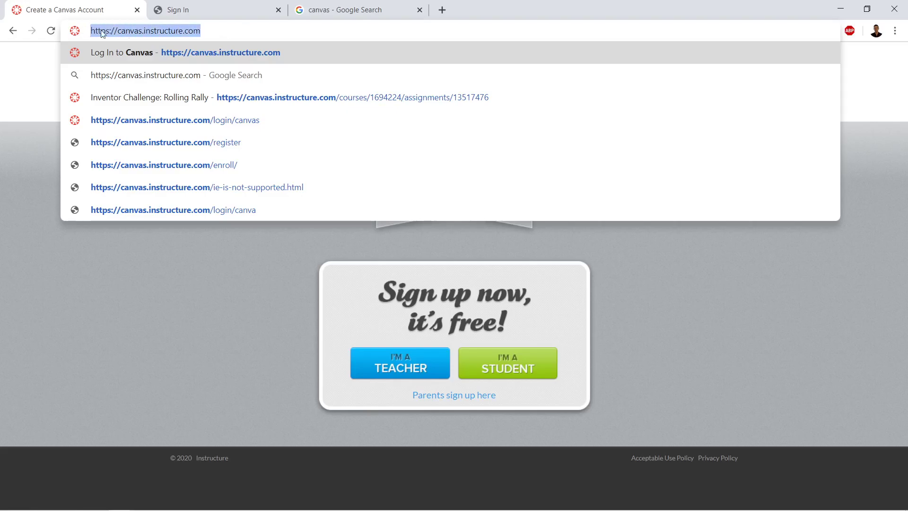
On the Google results, search 'canvas suhsd', open the Canvas - Instructure result, and return
{"action": "left_click", "coordinate": [344, 11]}
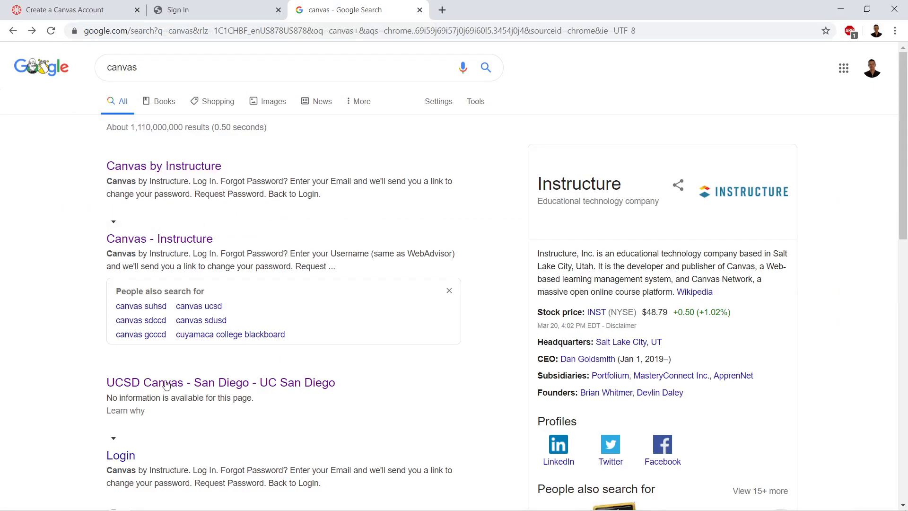
{"action": "scroll", "coordinate": [290, 407], "scroll_direction": "down", "scroll_amount": 1}
{"action": "scroll", "coordinate": [291, 407], "scroll_direction": "up", "scroll_amount": 1}
{"action": "left_click", "coordinate": [151, 312]}
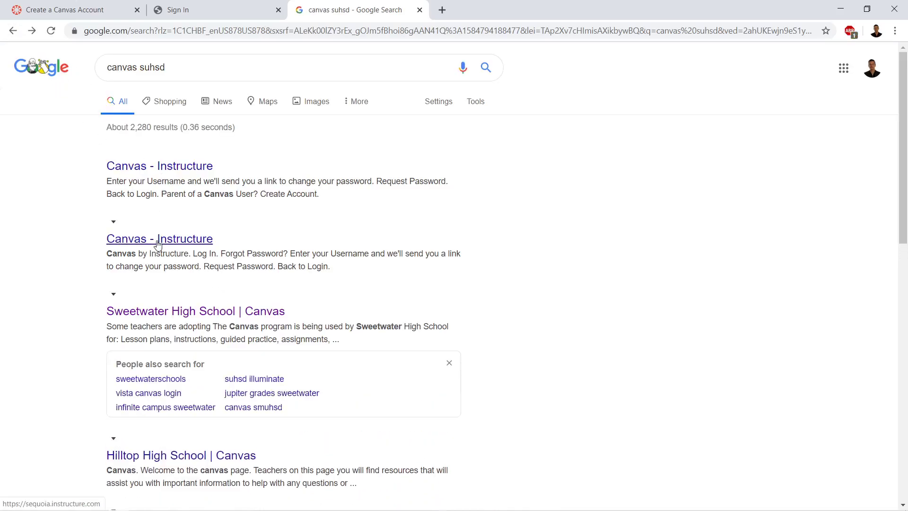
{"action": "left_click", "coordinate": [172, 167]}
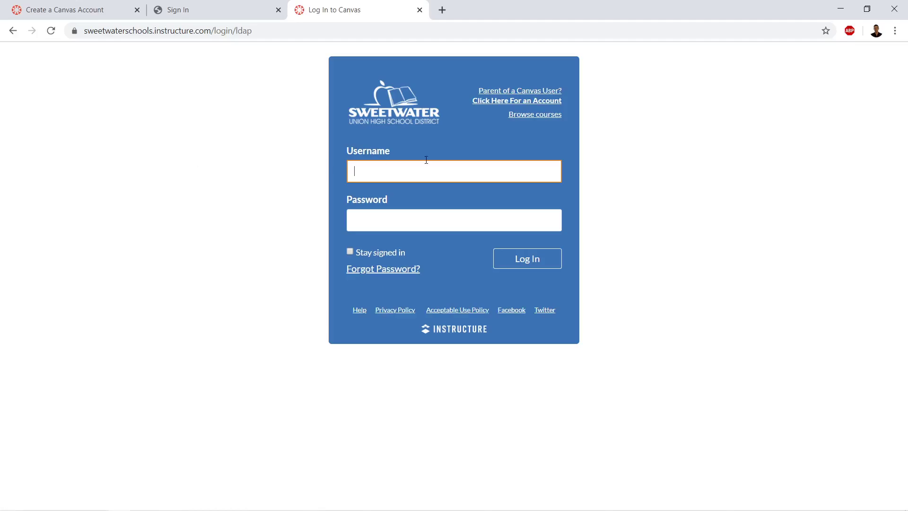
{"action": "left_click", "coordinate": [13, 32]}
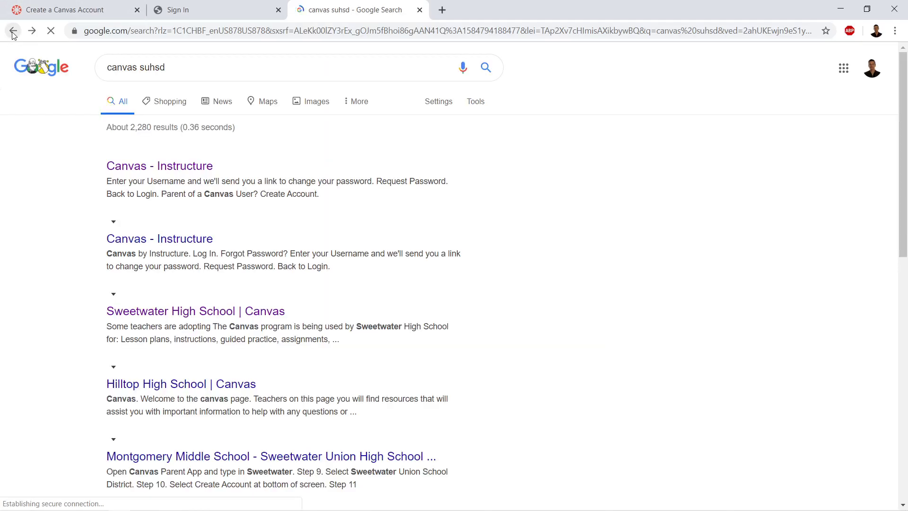
{"action": "left_click", "coordinate": [13, 31]}
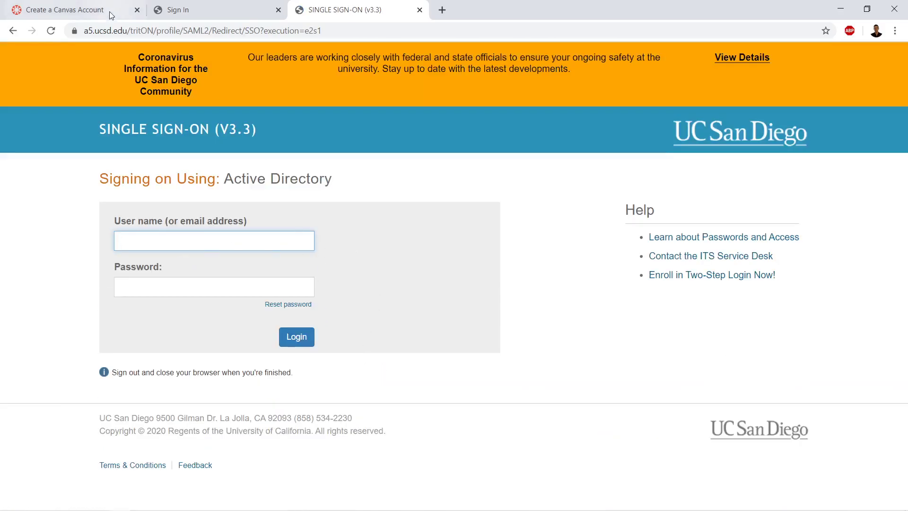
Leave the UCSD sign-on page, check the Canvas by Instructure login, then close the Google tab
{"action": "left_click", "coordinate": [12, 31]}
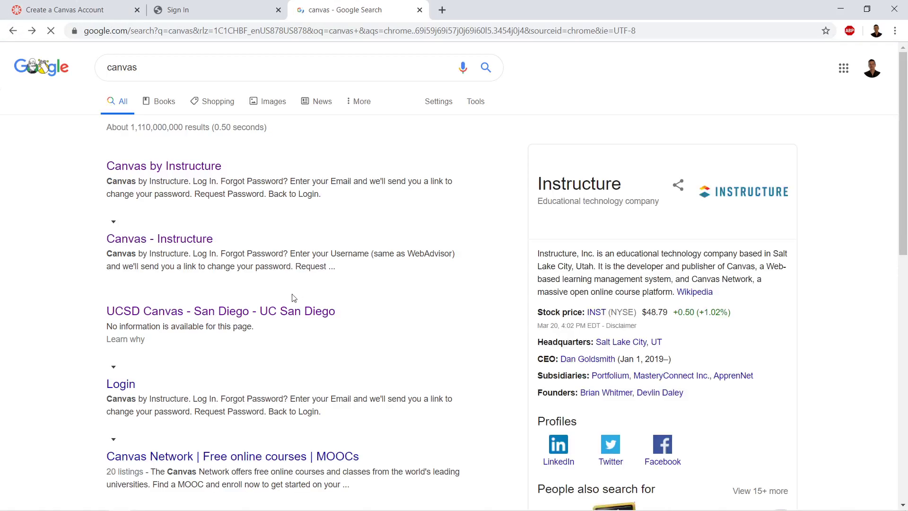
{"action": "left_click", "coordinate": [177, 171]}
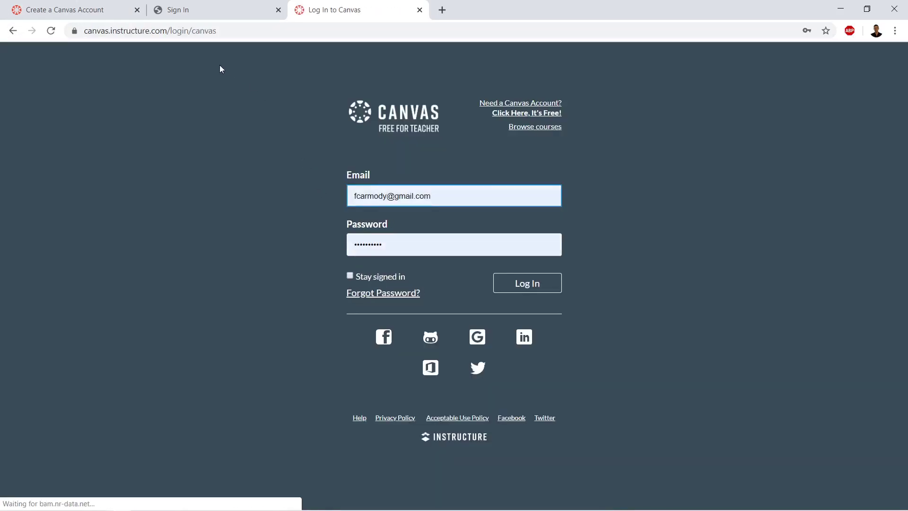
{"action": "left_click", "coordinate": [13, 31]}
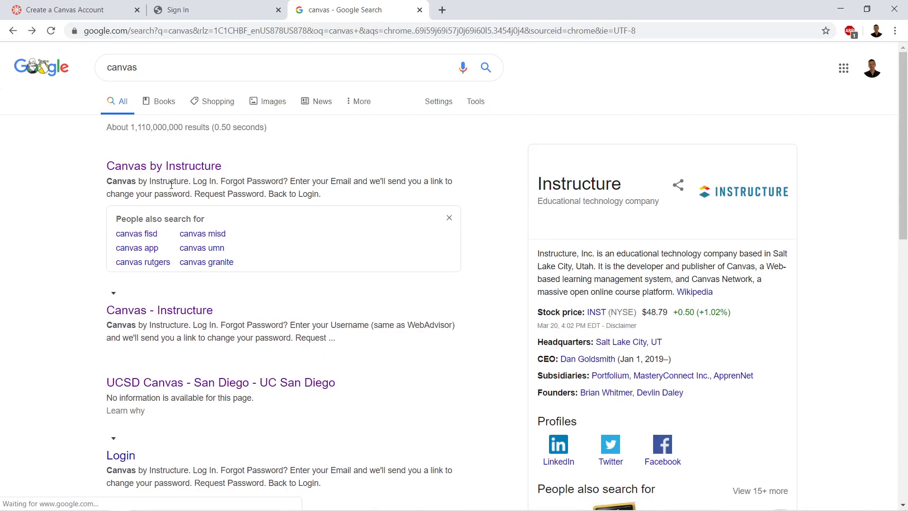
{"action": "left_click", "coordinate": [419, 10]}
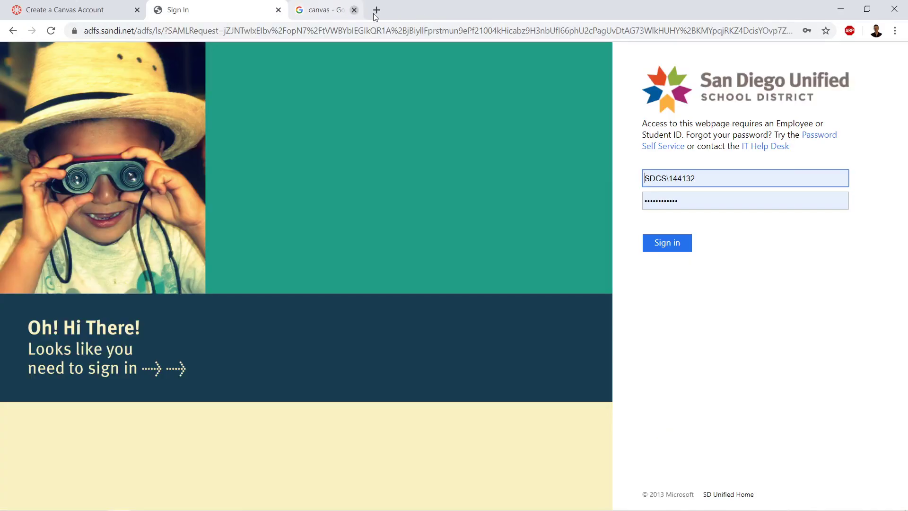
Close the remaining search and sign-in tabs, keeping only the canvas.instructure.com sign-up page
{"action": "left_click", "coordinate": [279, 10]}
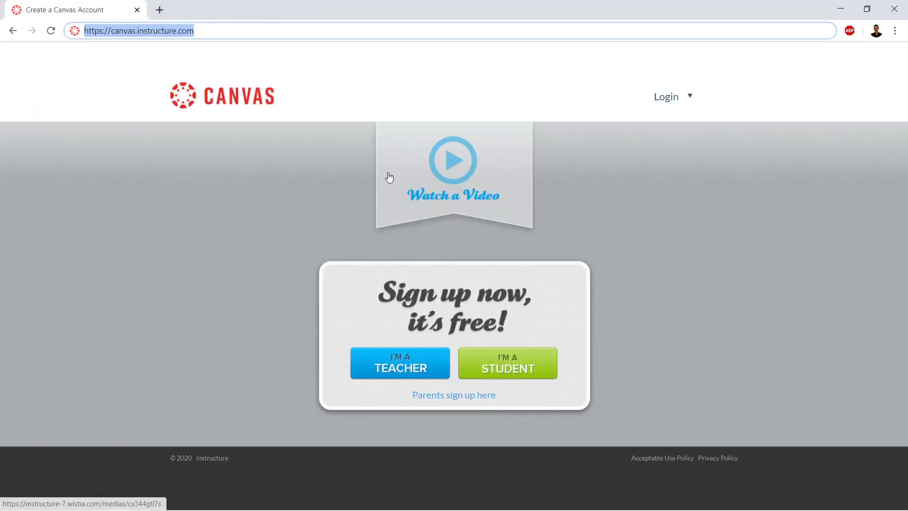
{"action": "left_click", "coordinate": [631, 324]}
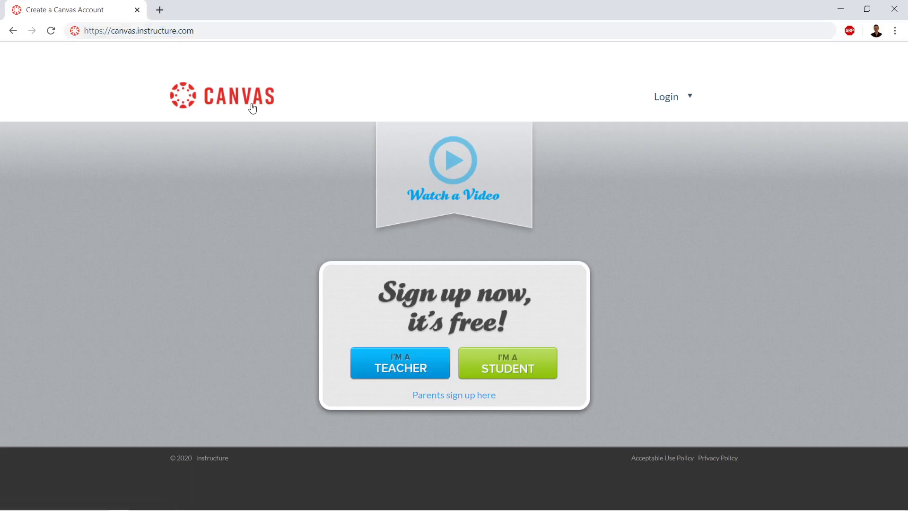
{"action": "left_click_drag", "start_coordinate": [226, 28], "coordinate": [81, 30]}
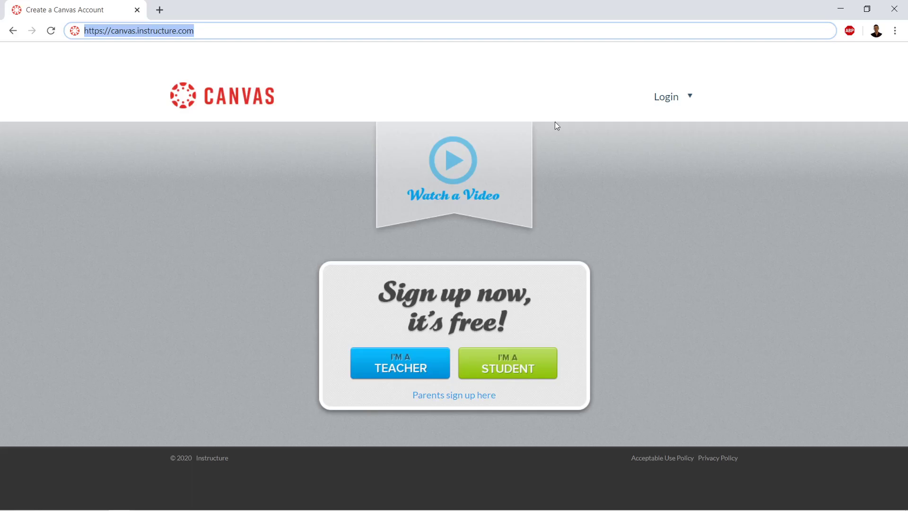
{"action": "left_click", "coordinate": [439, 250]}
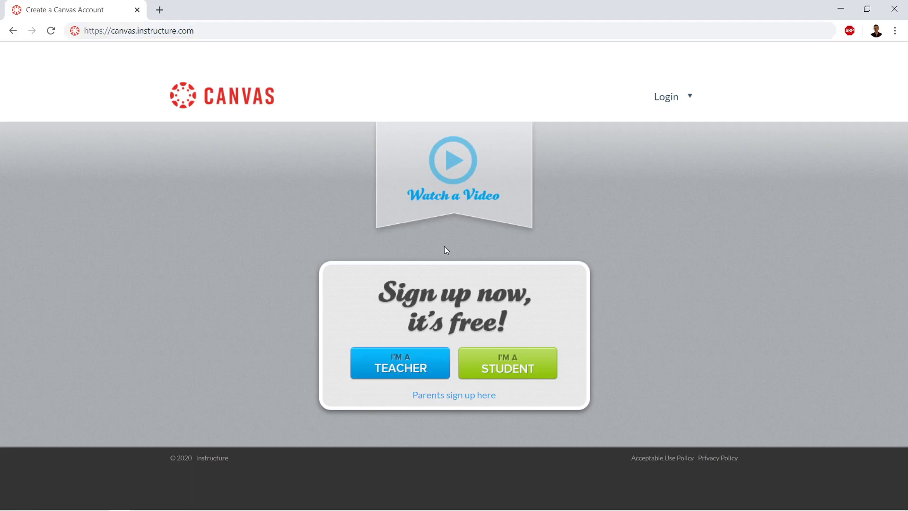
{"action": "left_click_drag", "start_coordinate": [195, 31], "coordinate": [78, 36]}
{"action": "left_click", "coordinate": [198, 32]}
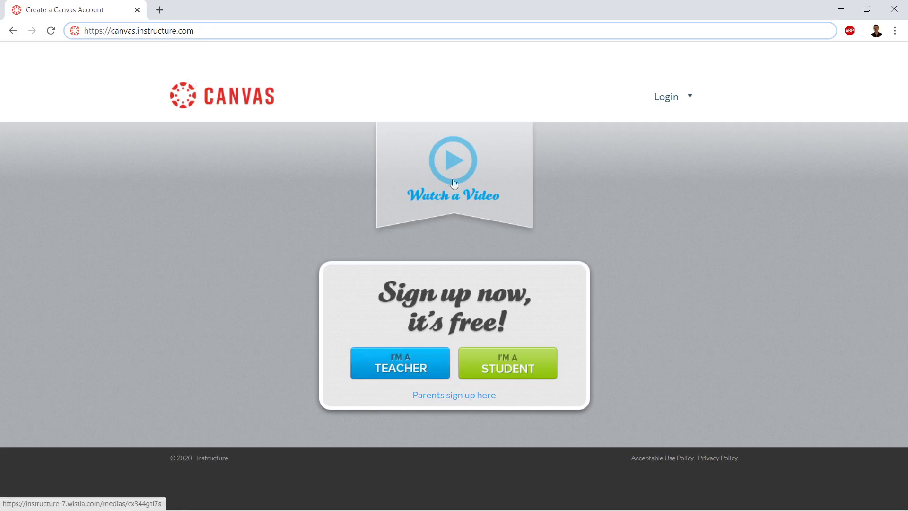
Choose I'm a Teacher, fill in the free Canvas account form, and submit it with a password
{"action": "left_click", "coordinate": [416, 366]}
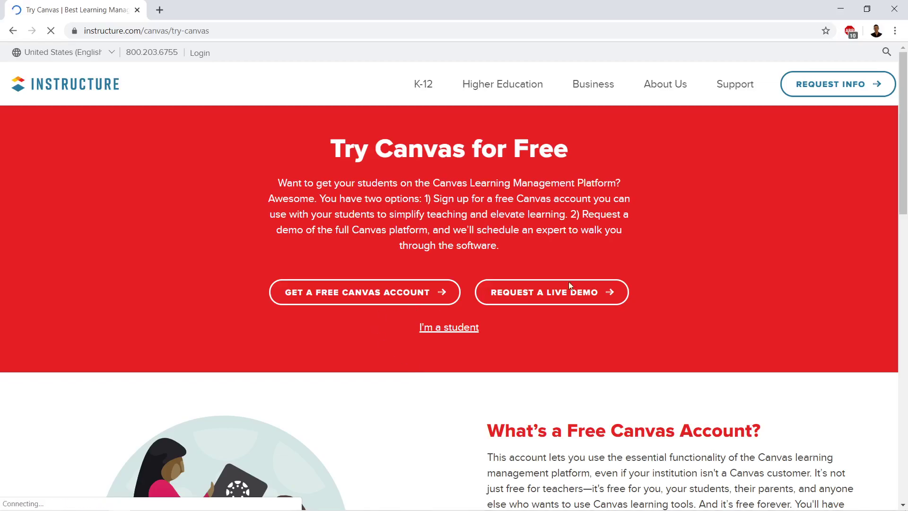
{"action": "left_click", "coordinate": [439, 294]}
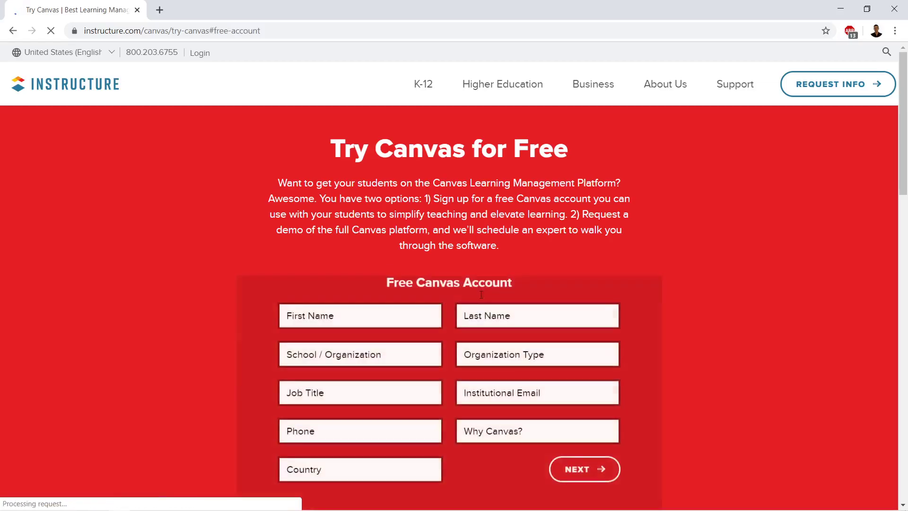
{"action": "scroll", "coordinate": [602, 287], "scroll_direction": "down", "scroll_amount": 3}
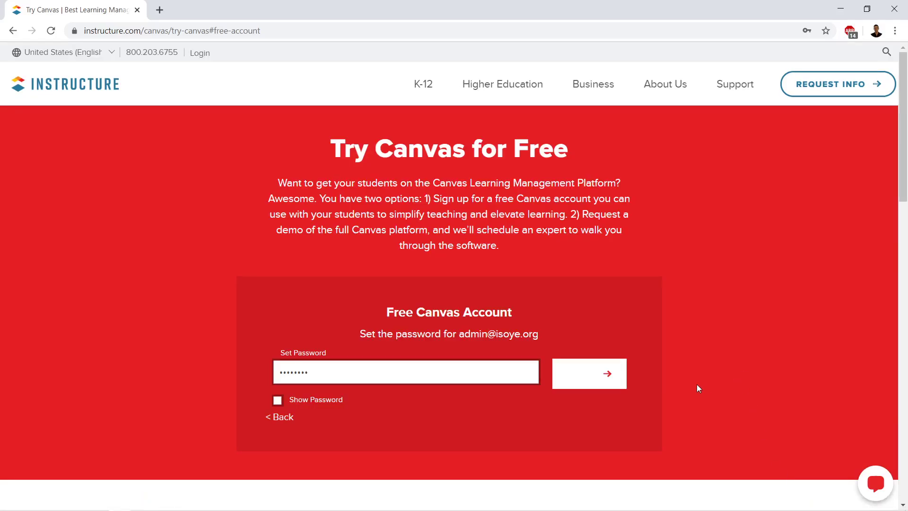
{"action": "key", "text": "Return"}
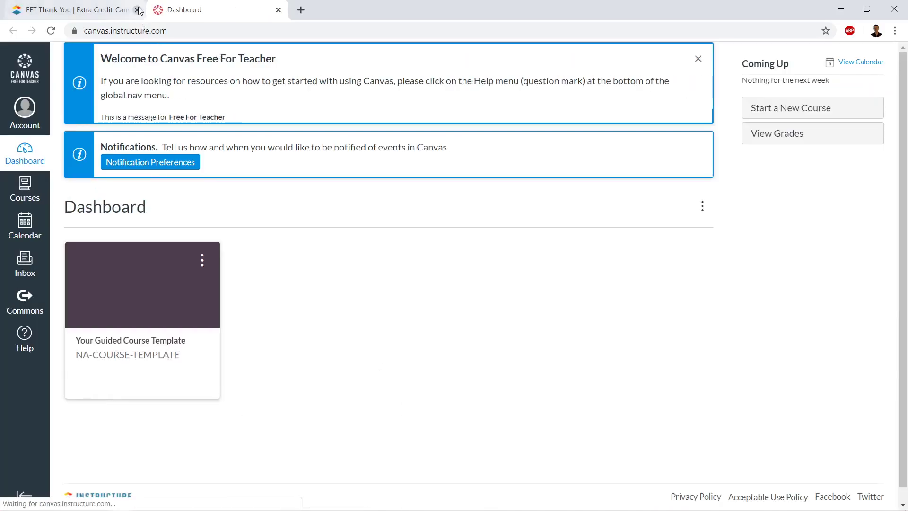
Close the FFT Thank You tab, dismiss the welcome banner, and glance at the Courses tray
{"action": "left_click", "coordinate": [138, 10]}
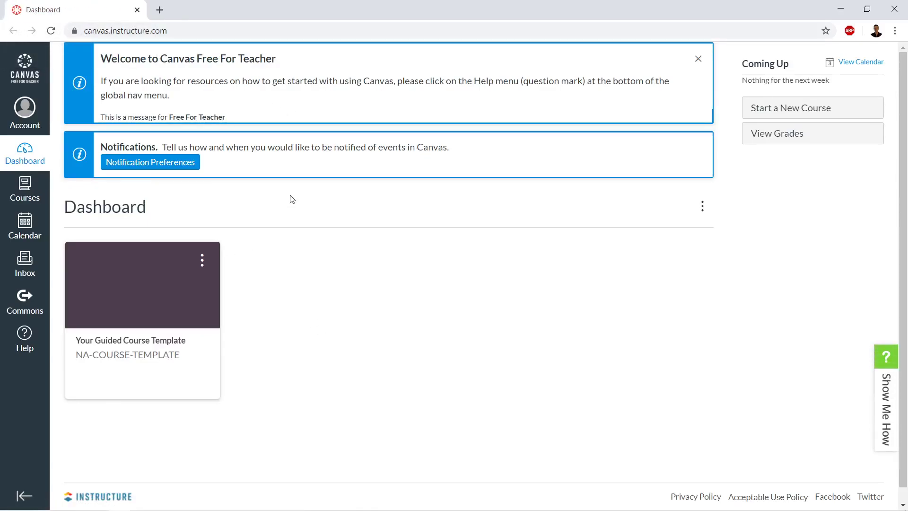
{"action": "left_click", "coordinate": [704, 60]}
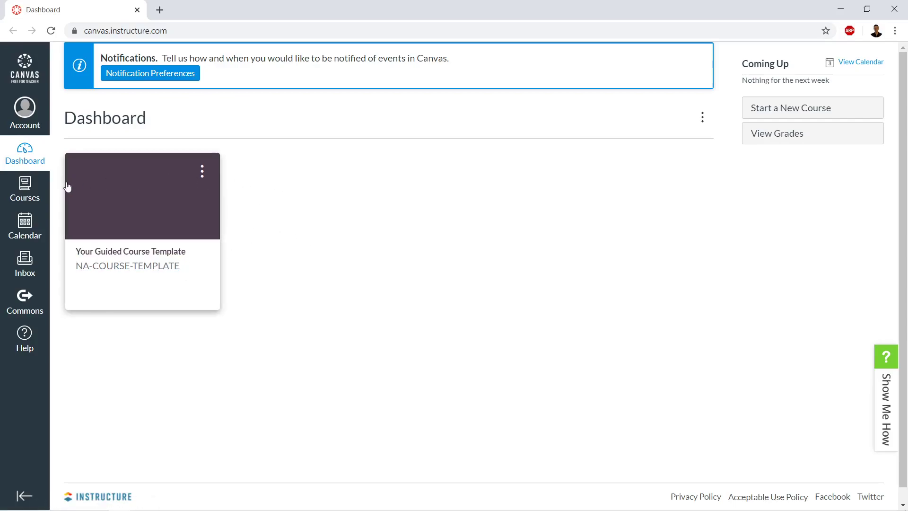
{"action": "left_click", "coordinate": [26, 199]}
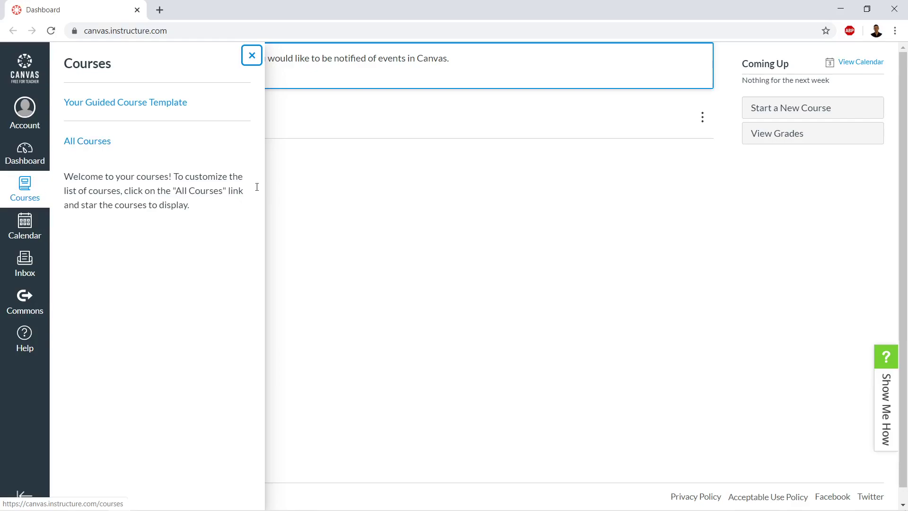
{"action": "left_click", "coordinate": [427, 186]}
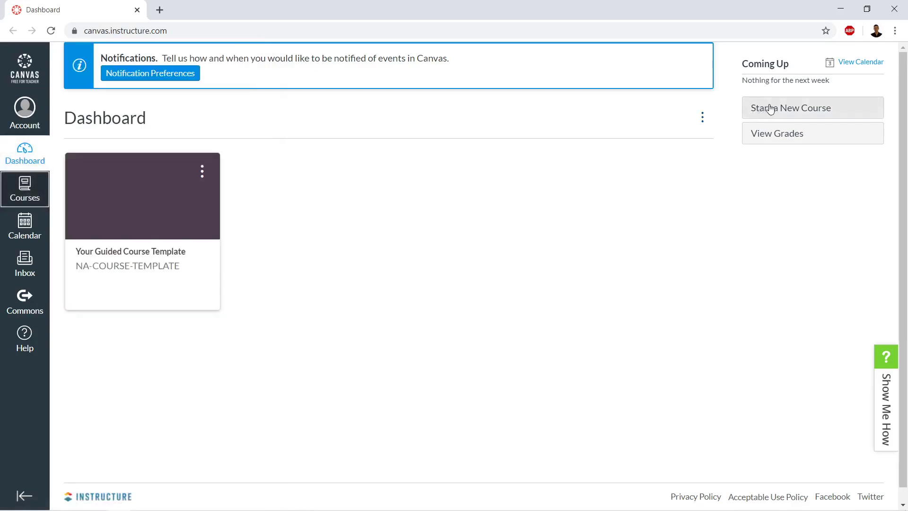
From All Courses, add a course named 'Math 101', replacing the default 'My Class'
{"action": "left_click", "coordinate": [22, 196]}
{"action": "left_click", "coordinate": [93, 142]}
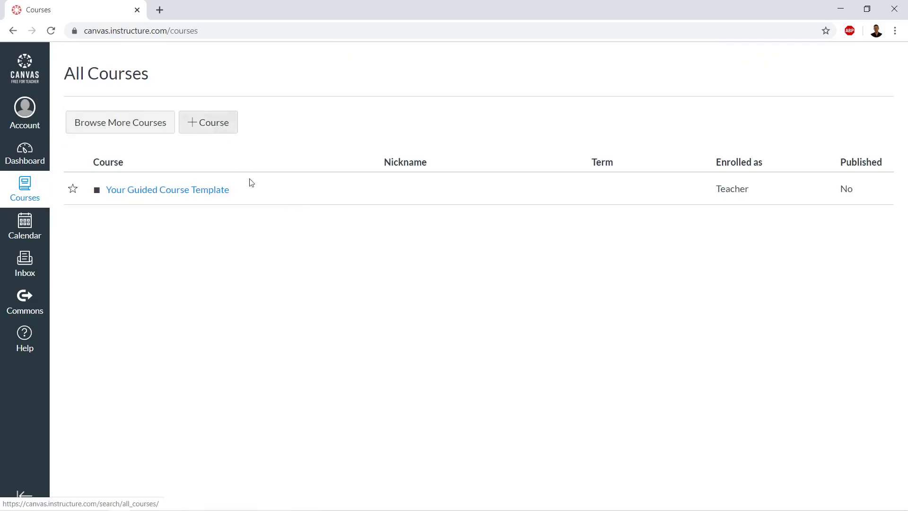
{"action": "left_click", "coordinate": [195, 122]}
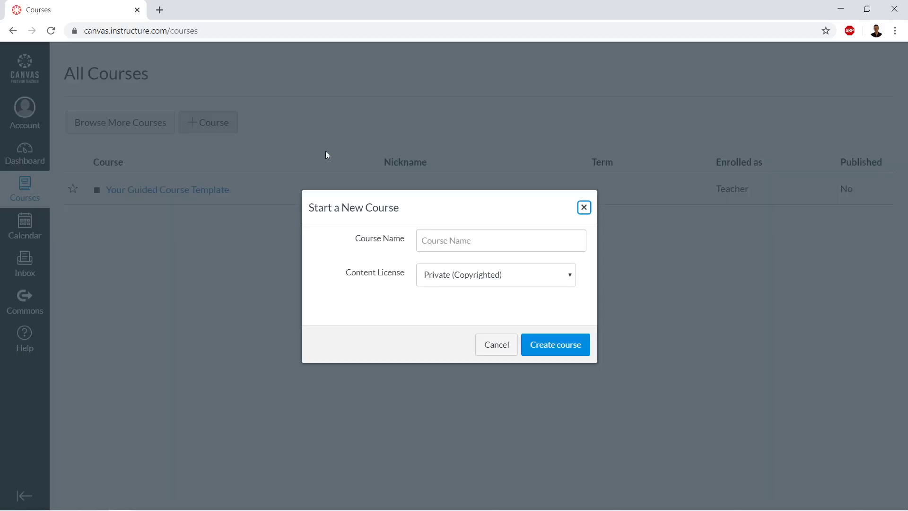
{"action": "left_click", "coordinate": [479, 235]}
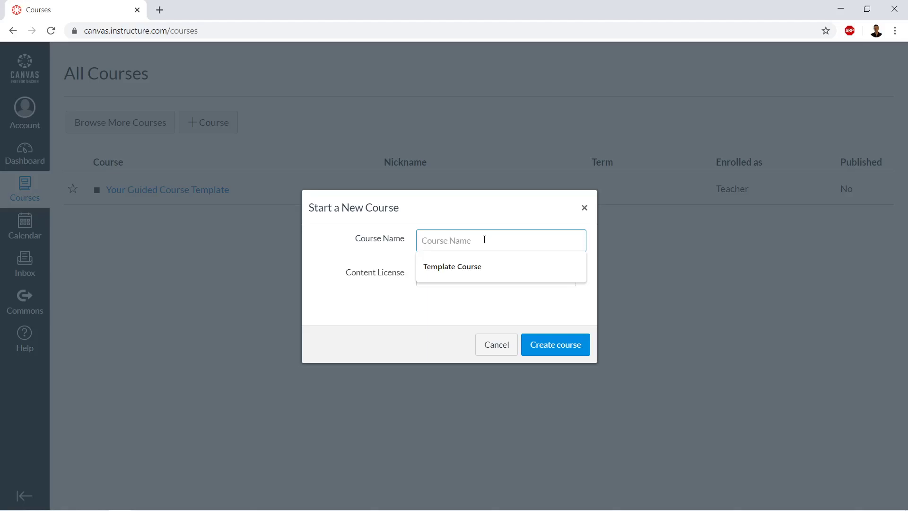
{"action": "type", "text": "My Class"}
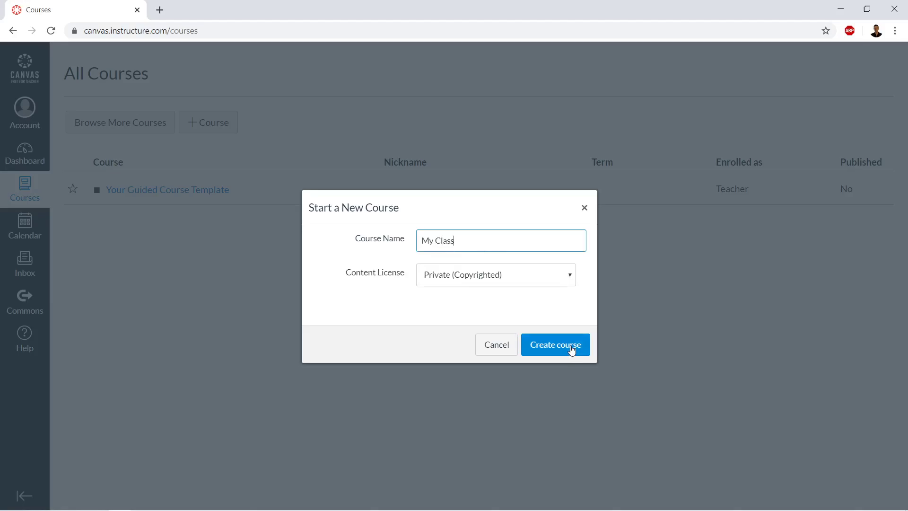
{"action": "key", "text": "ctrl+a"}
{"action": "type", "text": "Math 101"}
{"action": "left_click", "coordinate": [556, 345]}
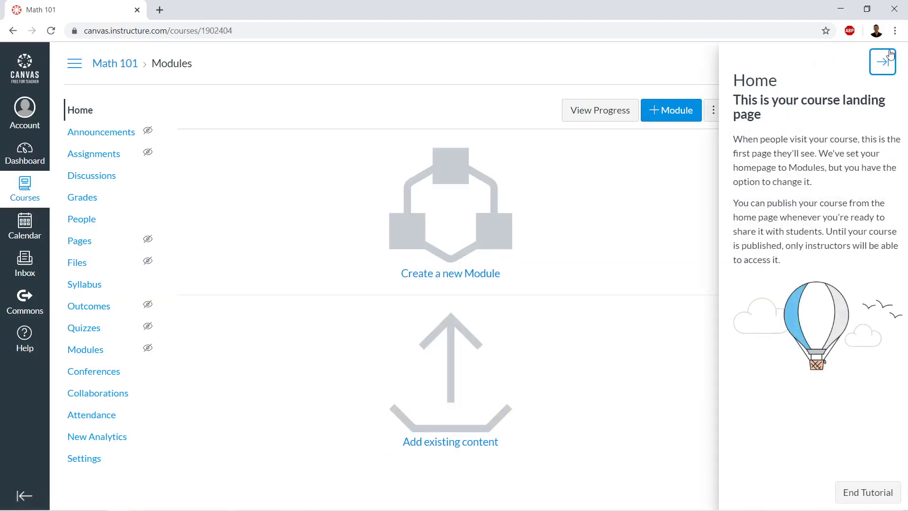
Collapse the Home tutorial panel on the Math 101 Modules page
{"action": "left_click", "coordinate": [884, 62]}
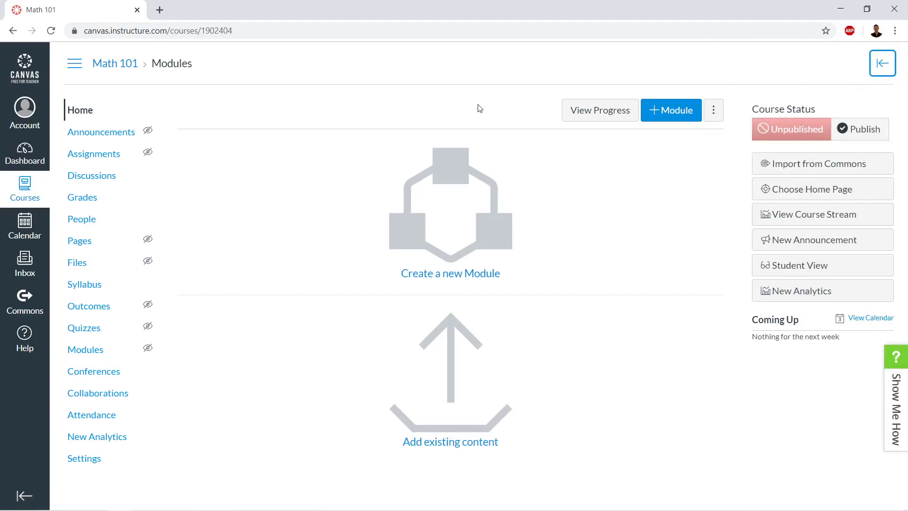